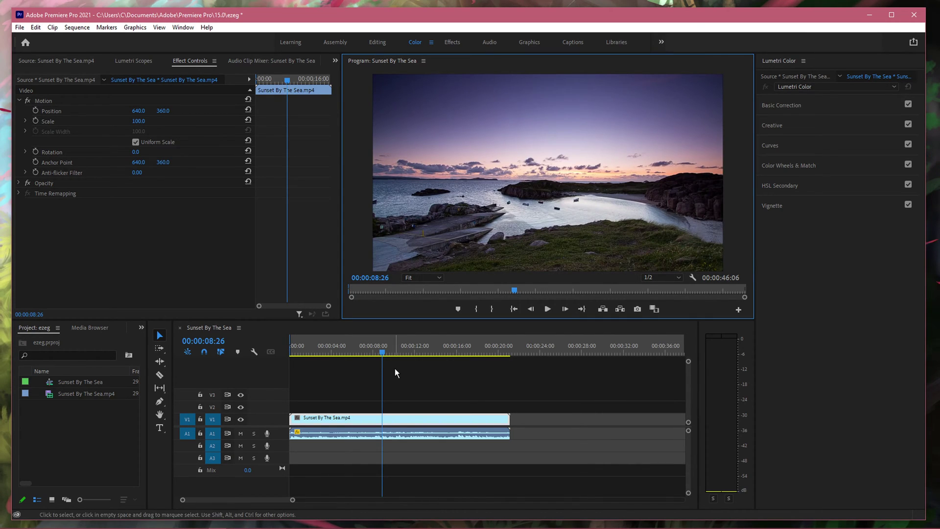
Scrub the Sunset By The Sea clip and play it from about seven seconds
left_click_drag(377, 354, 338, 356)
key("space")
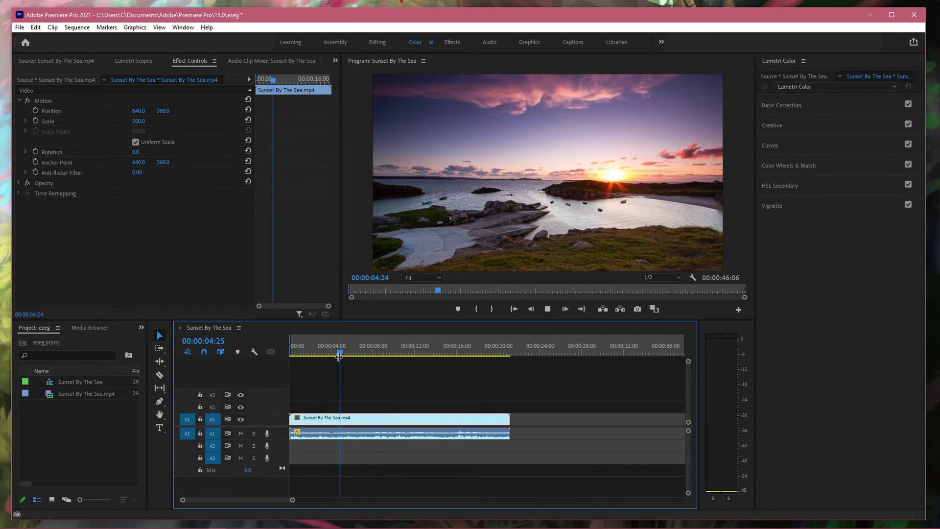
key("space")
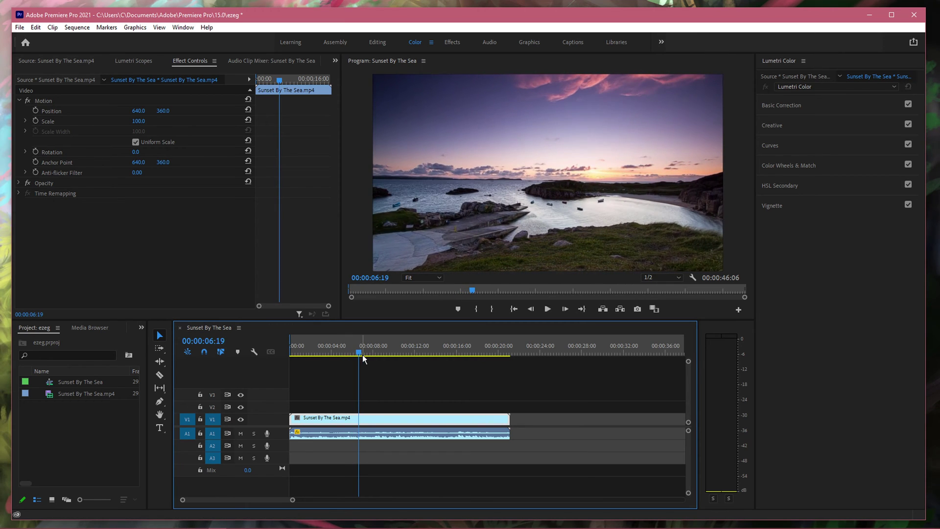
left_click_drag(362, 355, 396, 347)
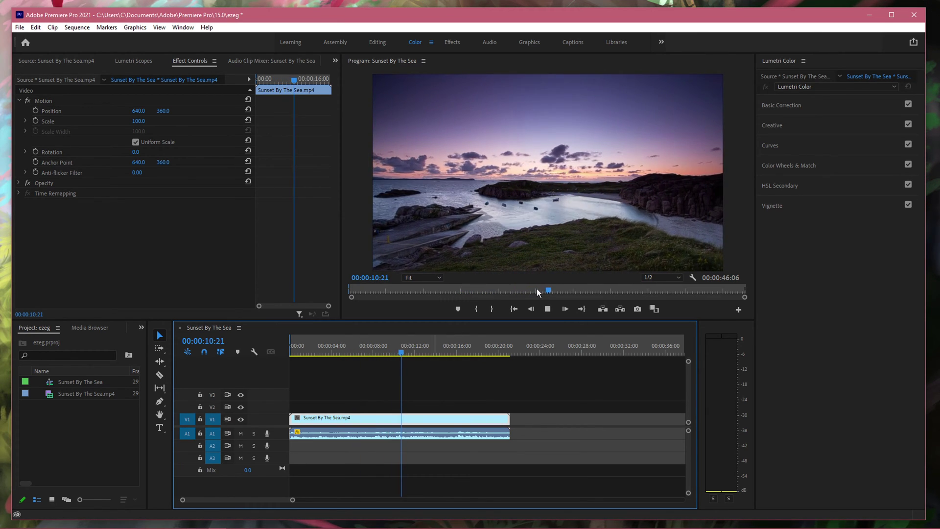
mouse_move(538, 289)
left_mouse_down()
mouse_move(556, 288)
mouse_move(488, 287)
left_mouse_up()
key("space")
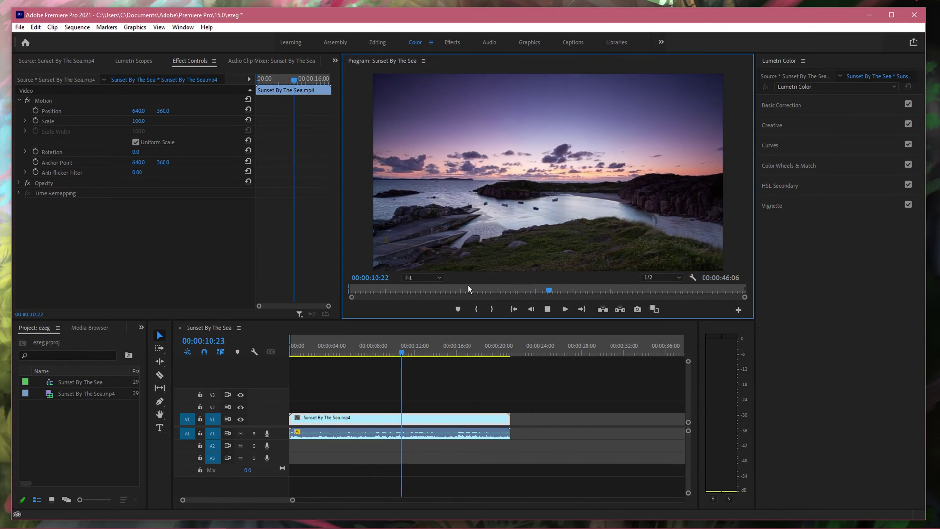
Pause and resume playback, then park the playhead just past fourteen seconds
key("space")
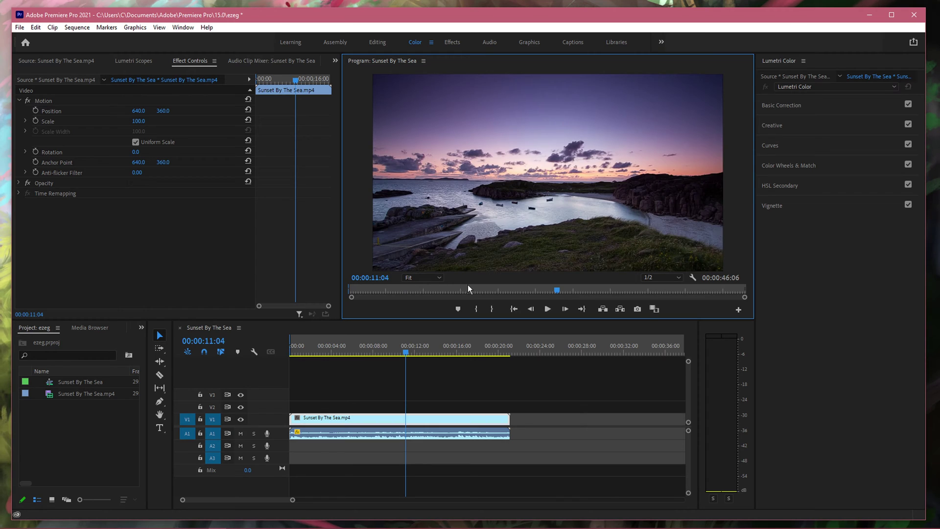
key("space")
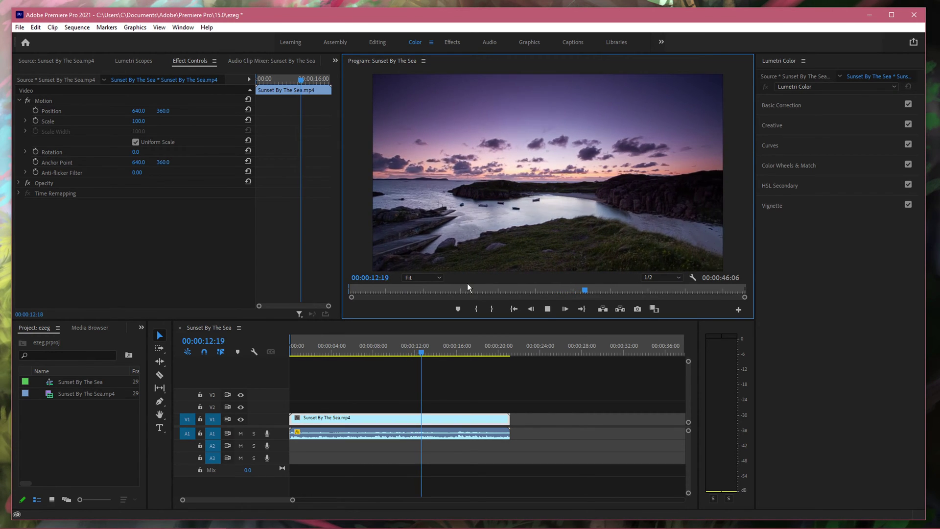
left_click_drag(443, 352, 438, 351)
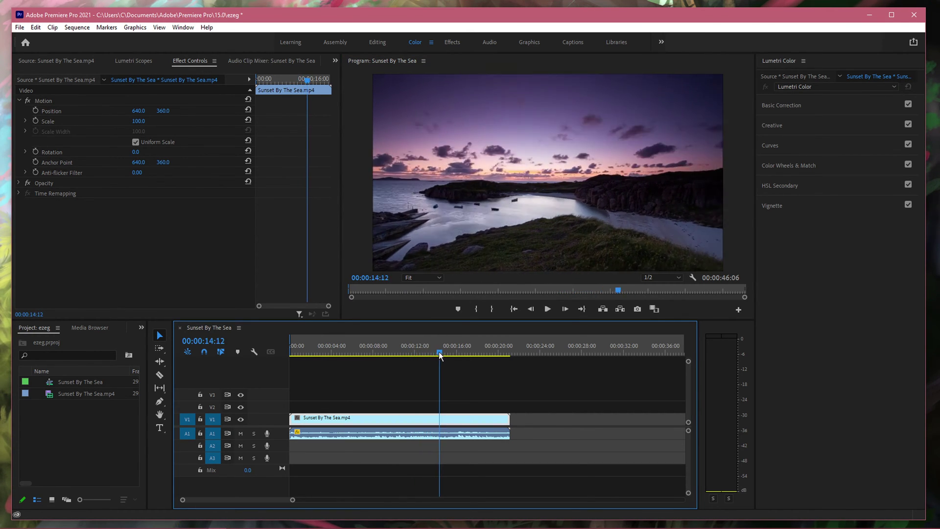
key("Right")
key("Right")
key("Right")
key("Right")
key("Right")
key("Right")
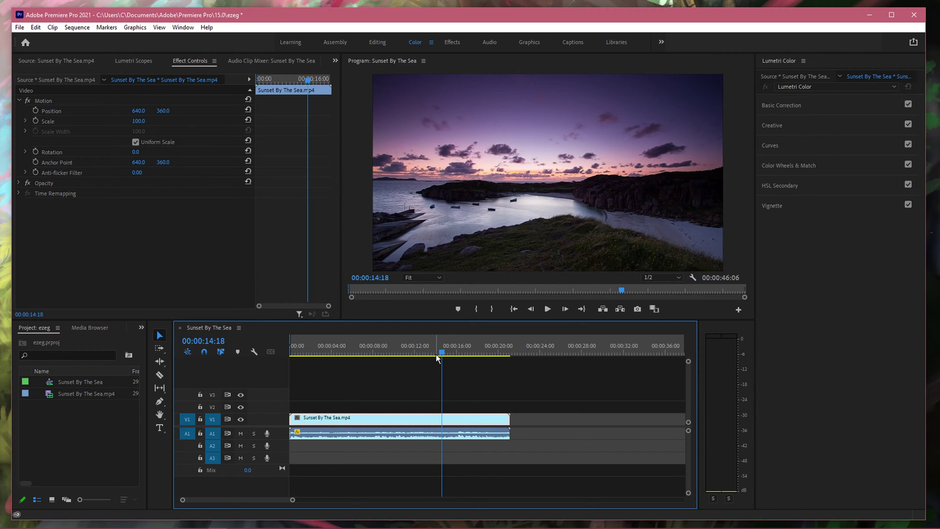
left_click(32, 481)
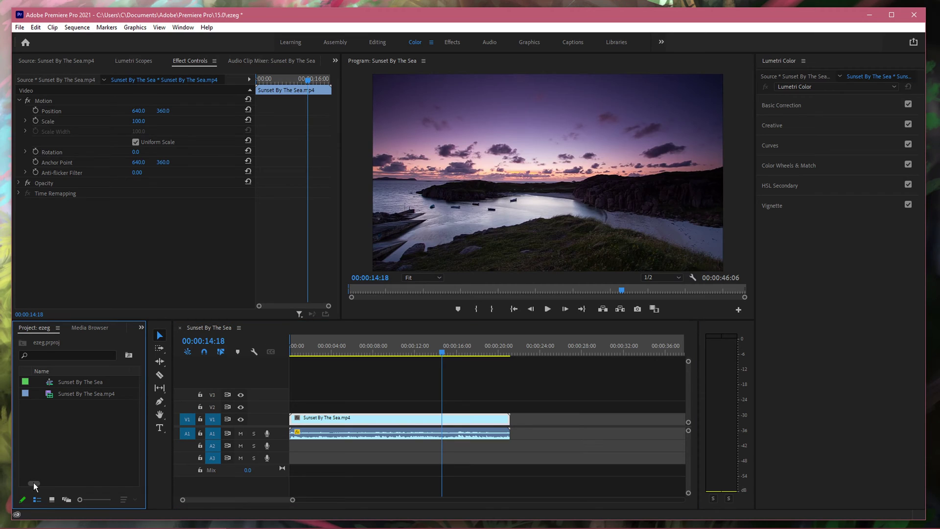
Set the Sequence Settings editing mode to the AVCHD 1080p square pixel preset
left_click(77, 28)
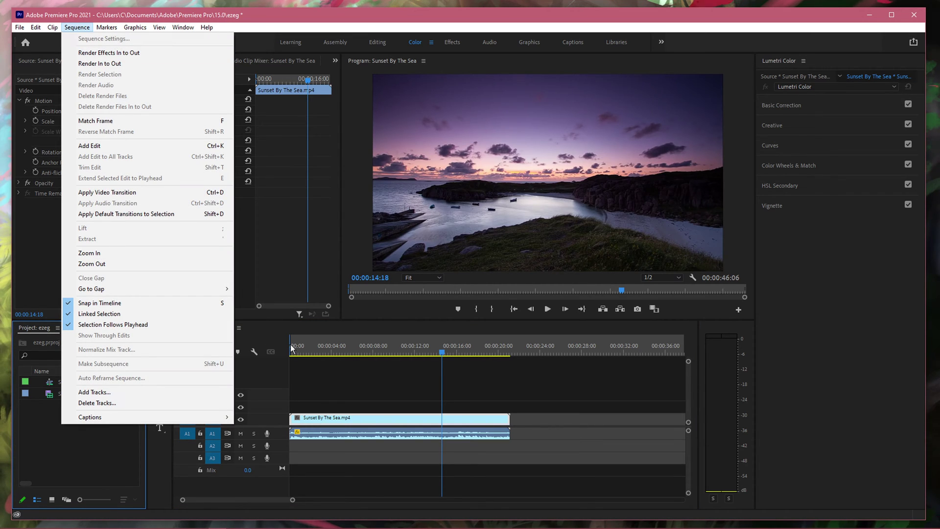
left_click(339, 418)
left_click(77, 27)
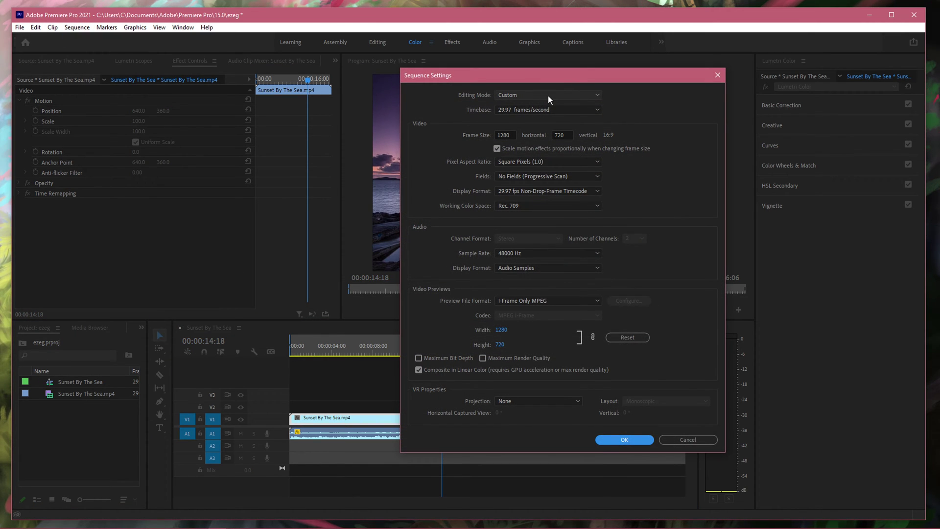
left_click(549, 95)
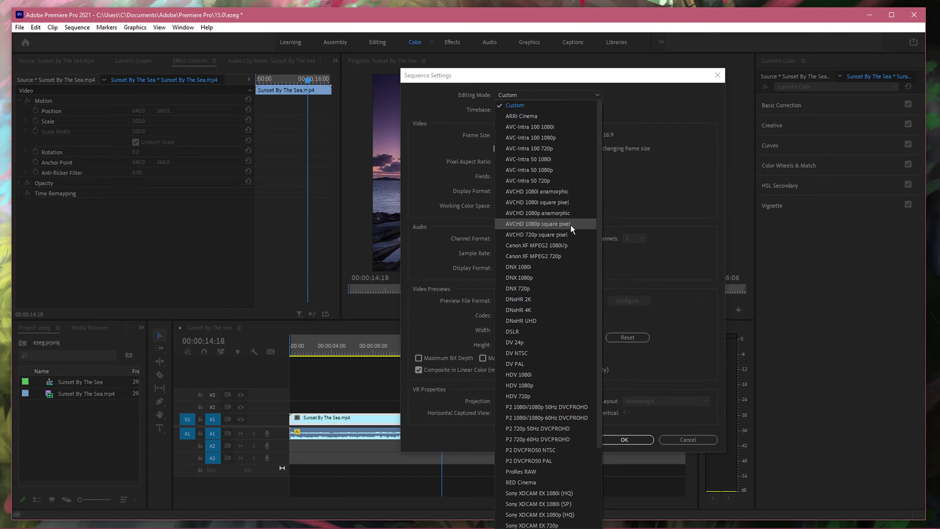
left_click(542, 227)
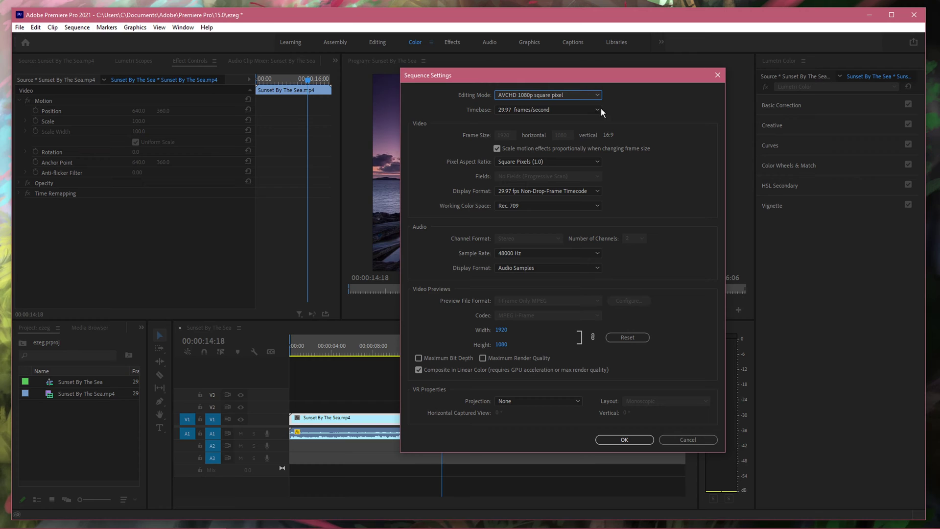
Set a 23.976 fps timebase with square pixels and Composite in Linear Color off, then confirm
left_click(585, 109)
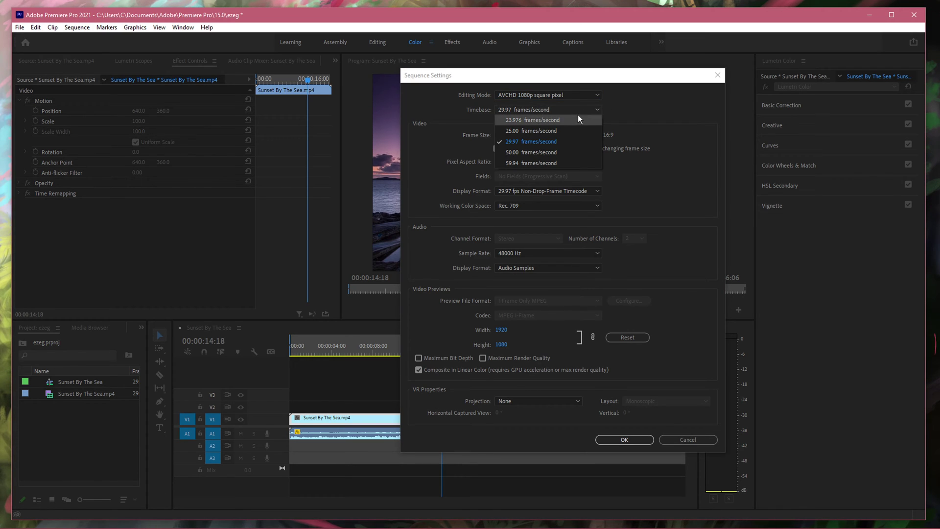
left_click(574, 118)
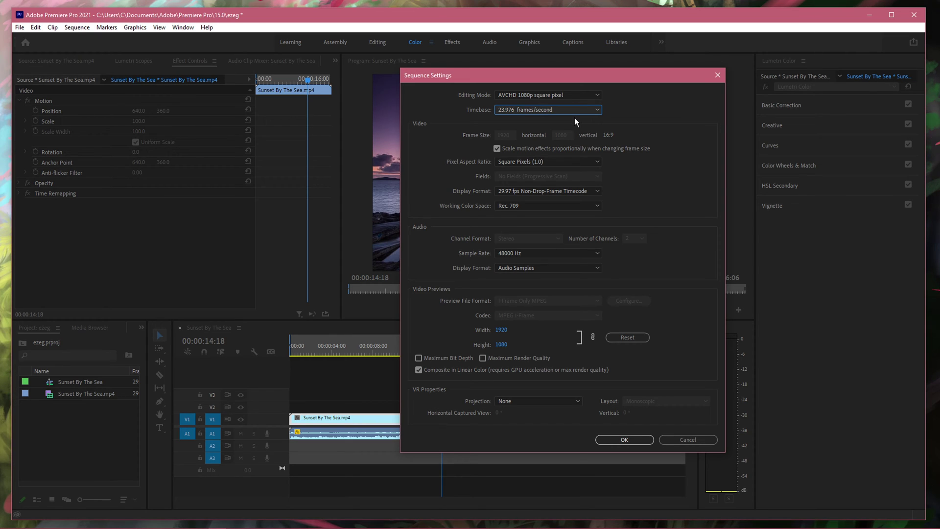
left_click(500, 159)
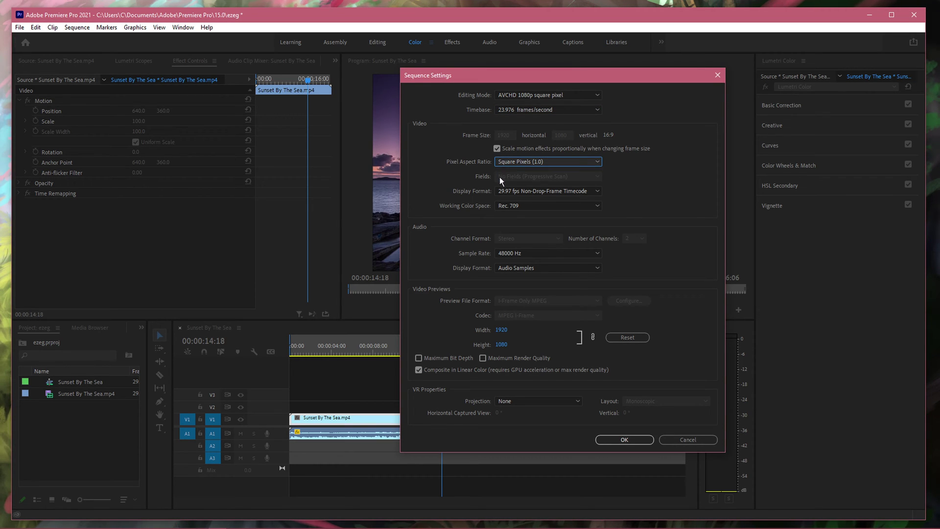
left_click(501, 191)
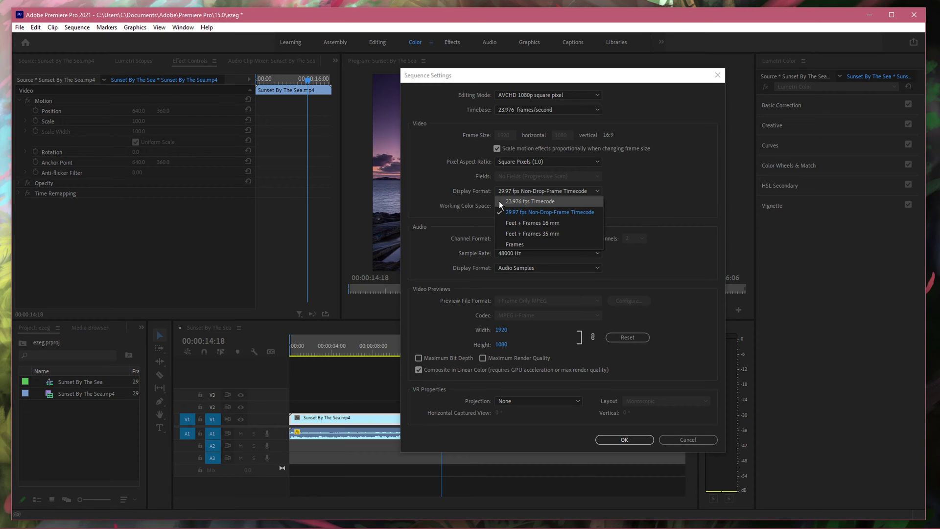
left_click(485, 201)
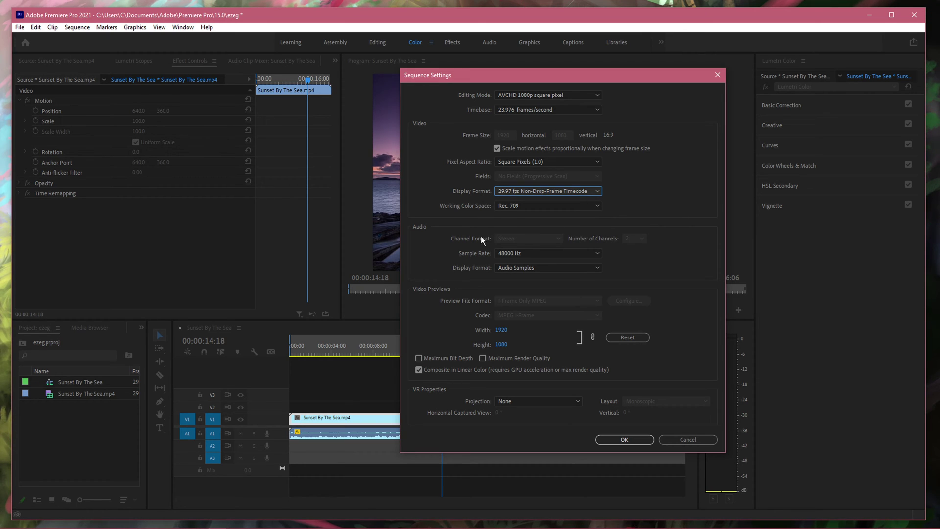
left_click(419, 370)
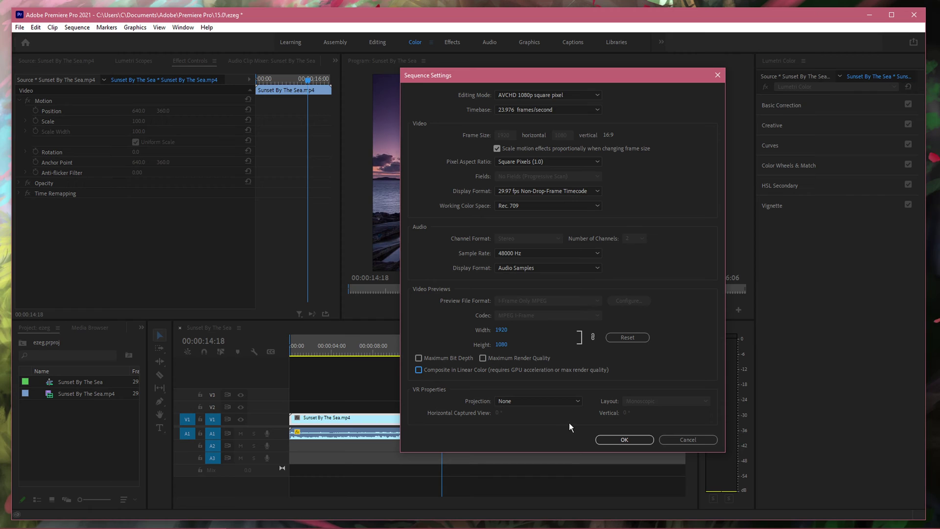
left_click(614, 439)
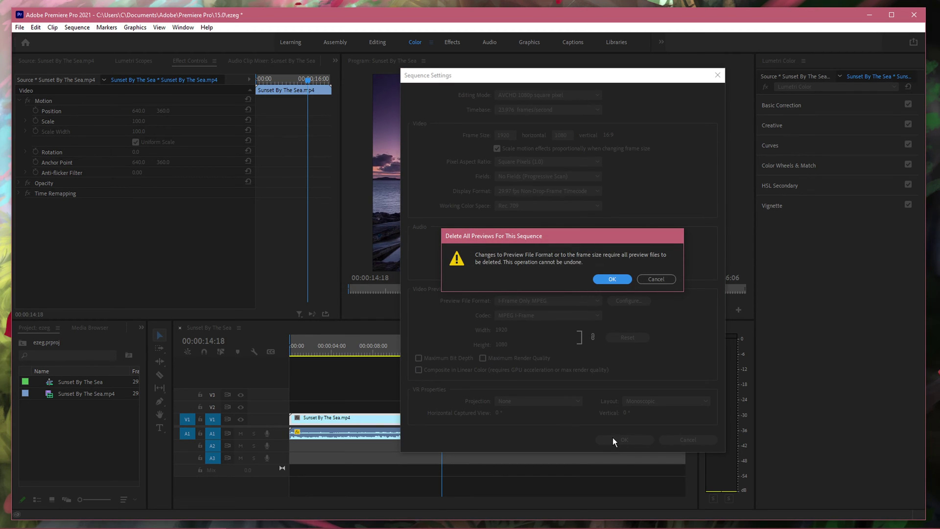
Accept deleting all previews, then play the sequence and park at 00:00:04:15
left_click(602, 280)
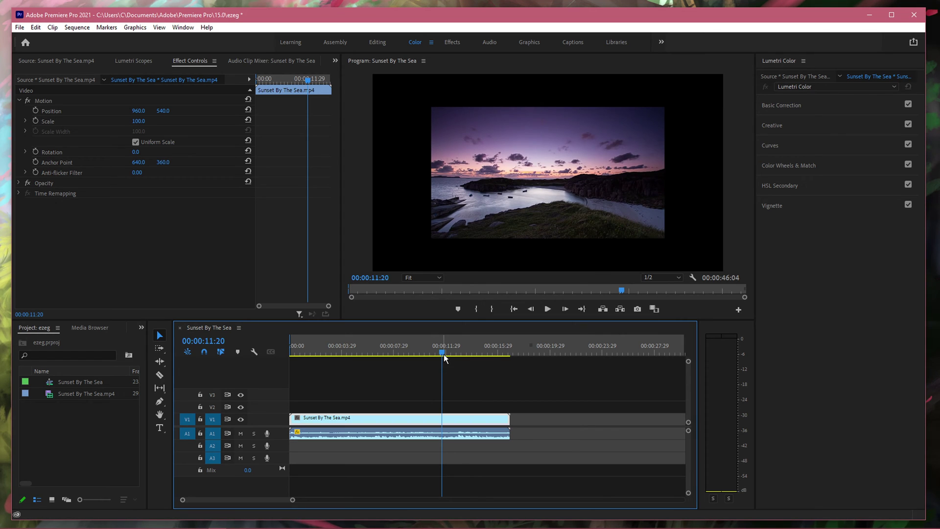
mouse_move(444, 354)
left_mouse_down()
mouse_move(315, 346)
mouse_move(348, 347)
left_mouse_up()
key("space")
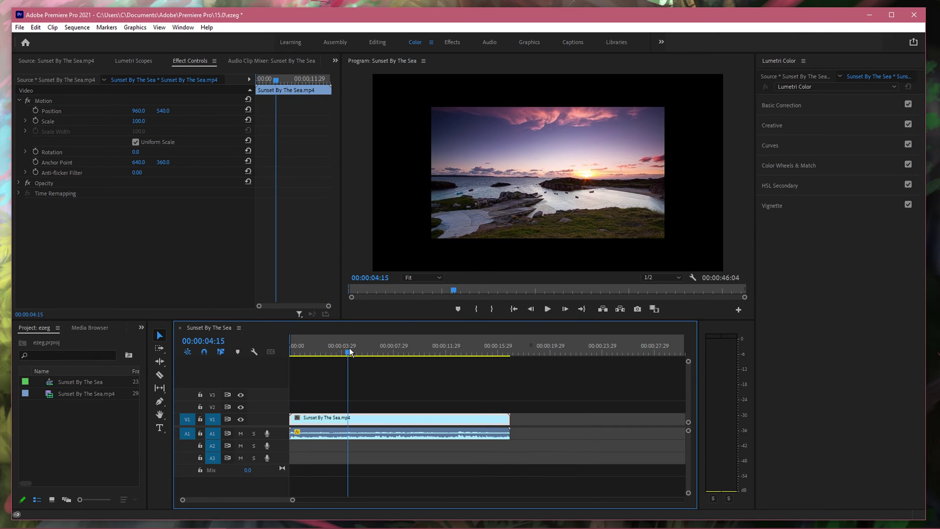
left_click(487, 166)
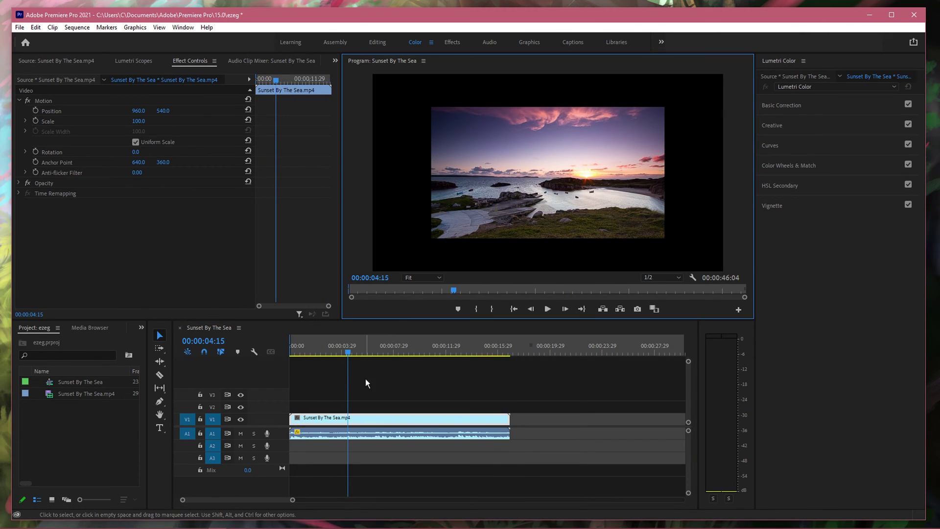
left_click(367, 418)
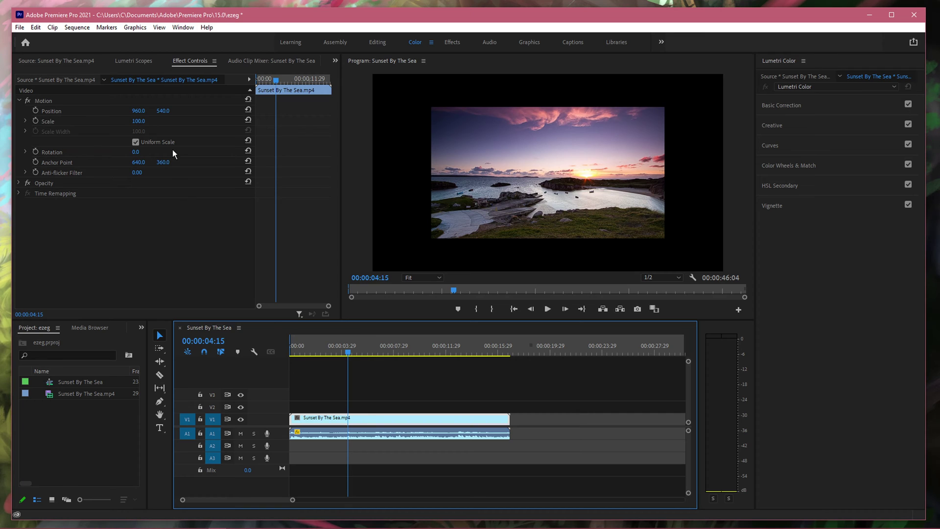
Change the Media preferences' indeterminate media timebase from 29.97 drop-frame to 23.976 fps
left_click(33, 28)
mouse_move(60, 346)
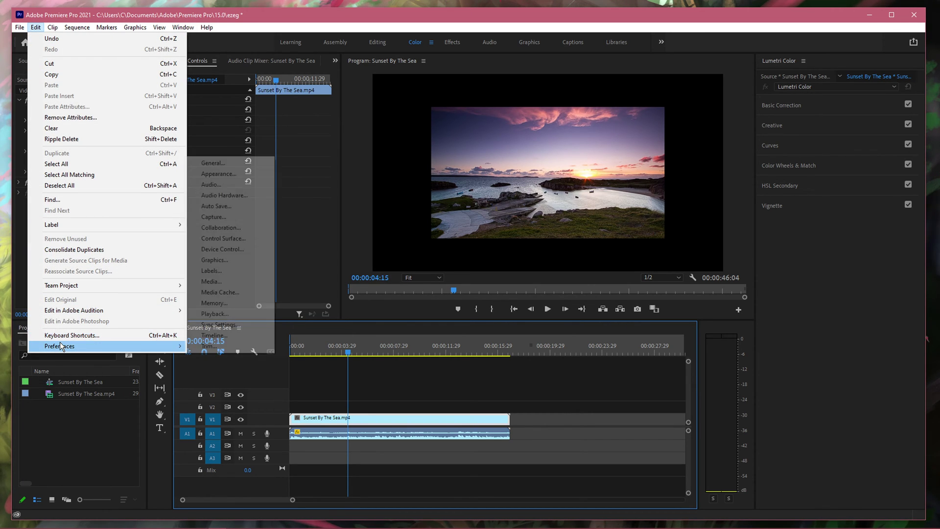
left_click(215, 281)
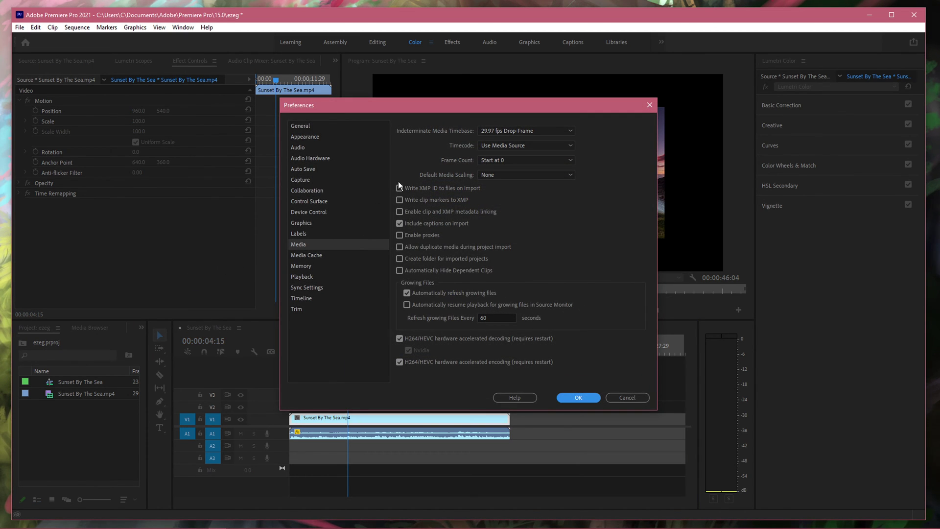
left_click(527, 132)
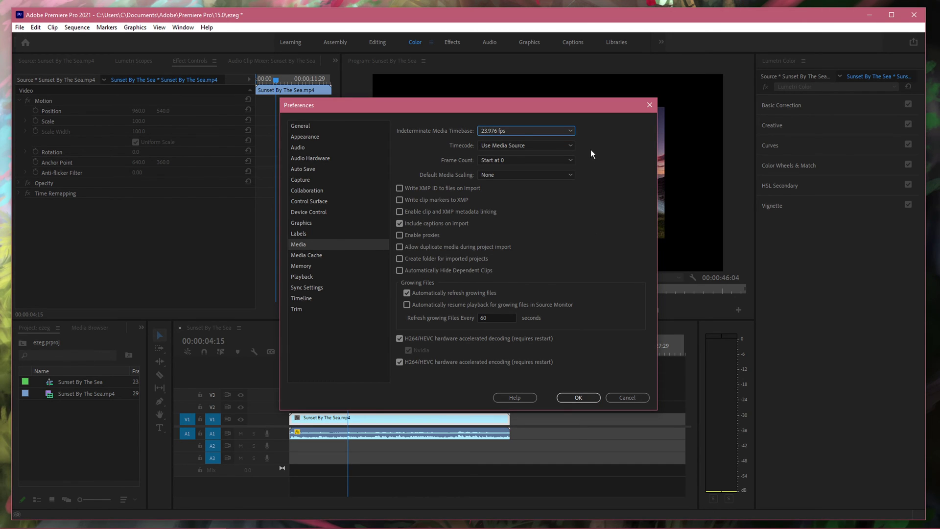
left_click(399, 236)
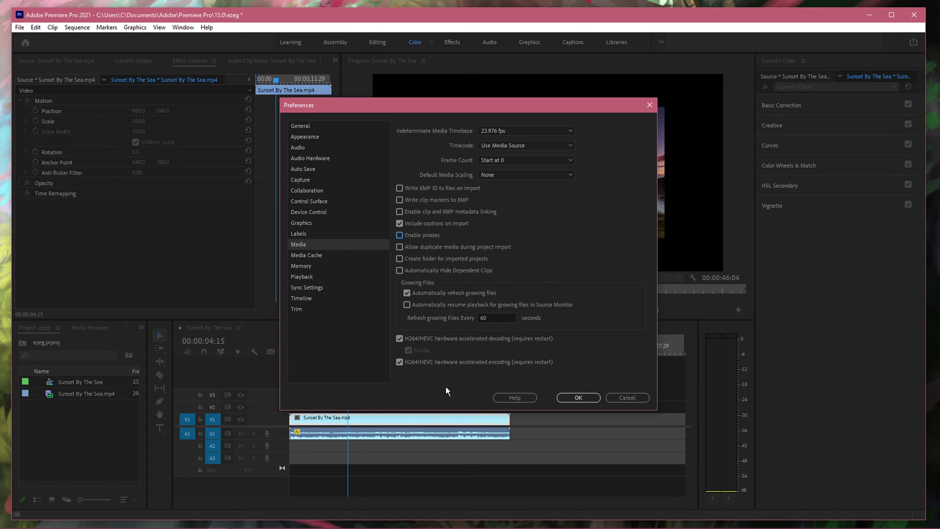
Reserve 6 GB RAM for other applications, keep Performance rendering, and save the preferences
left_click(327, 267)
left_click(585, 151)
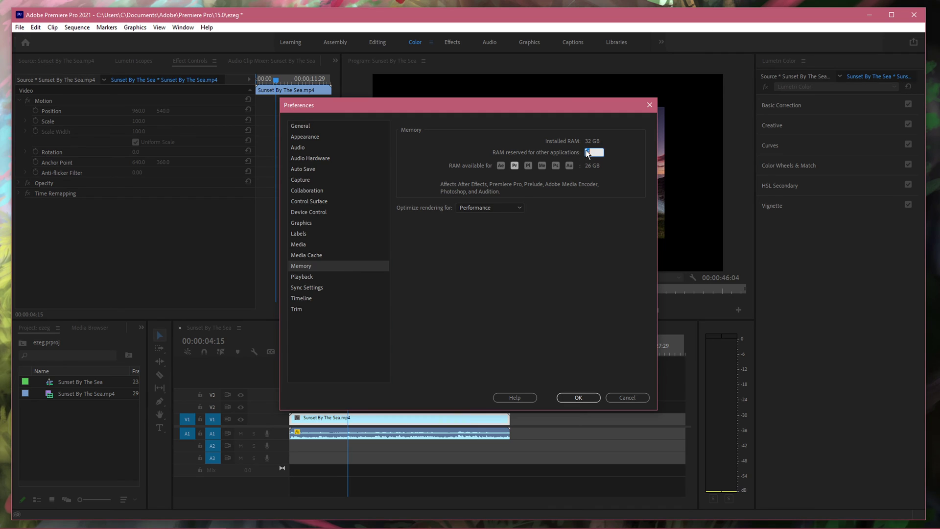
key("Return")
left_click(514, 209)
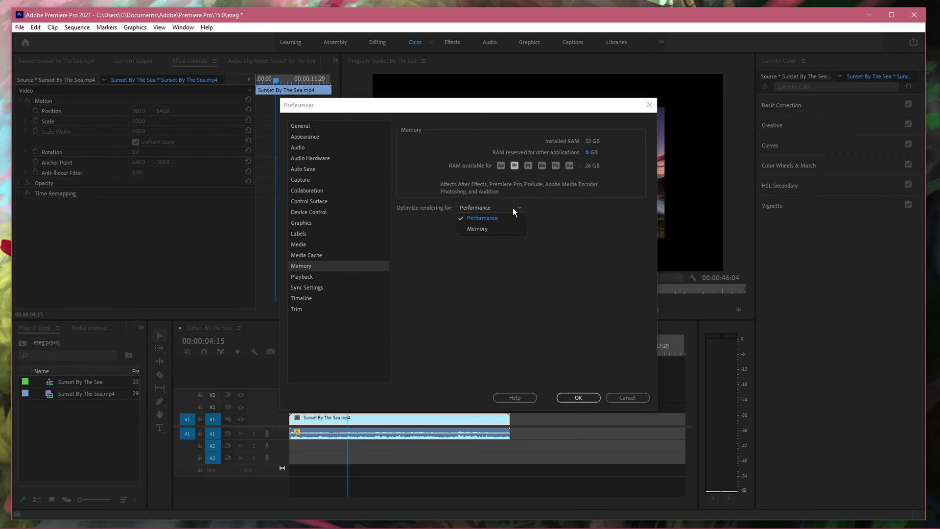
left_click(482, 219)
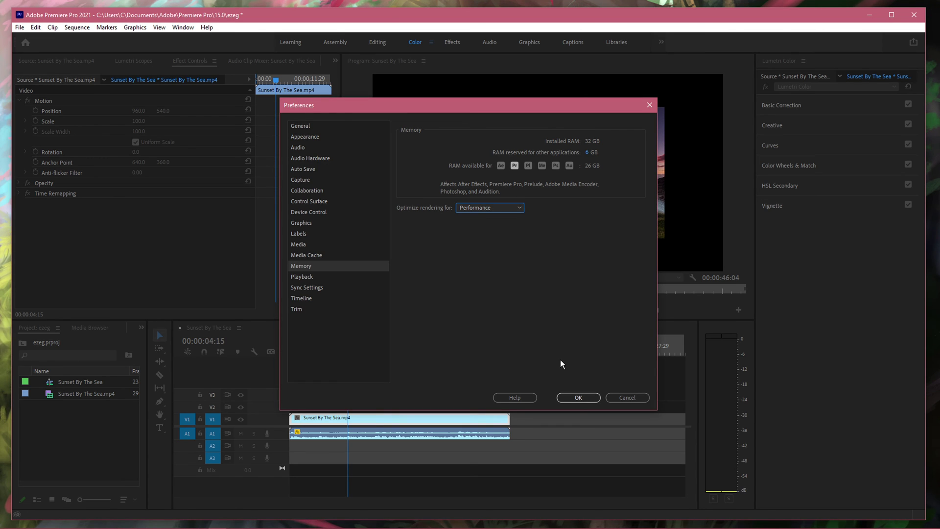
left_click(577, 399)
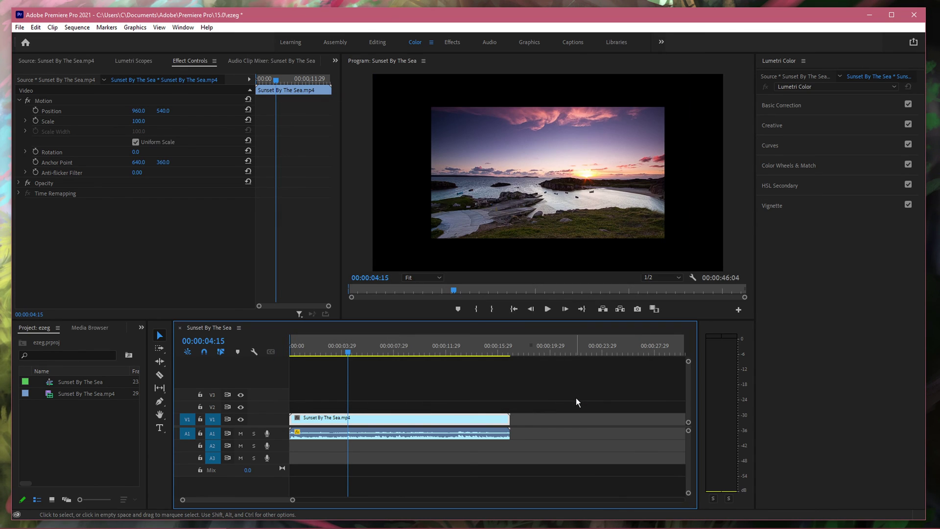